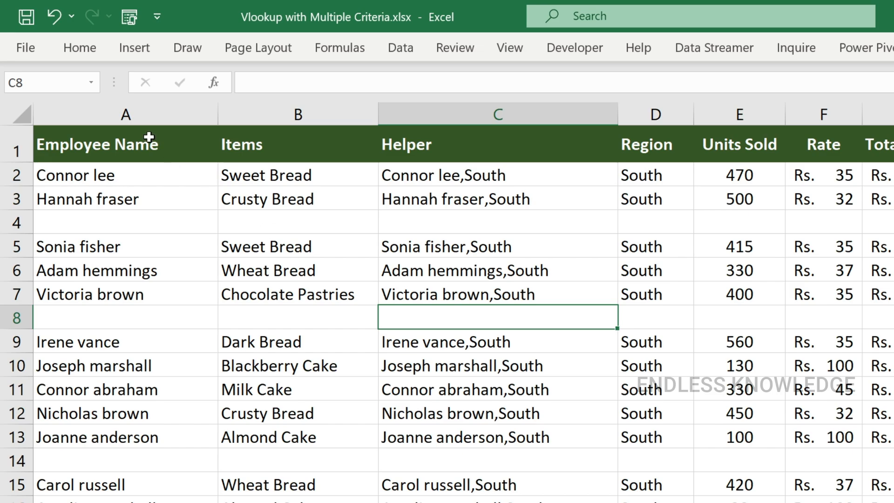
- Select the sales data range, and highlight the fully empty rows 4, 8, 14 and 18 within it
drag(149, 135, 876, 500)
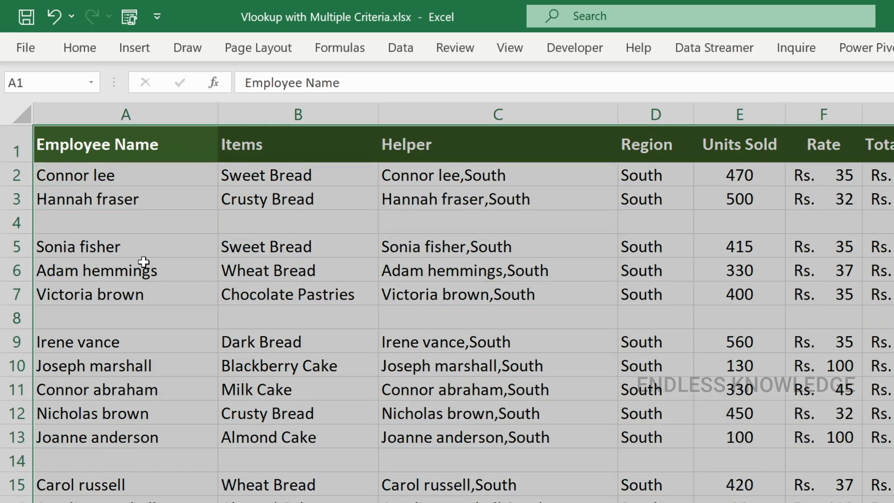
click(17, 223)
ctrl+click(14, 319)
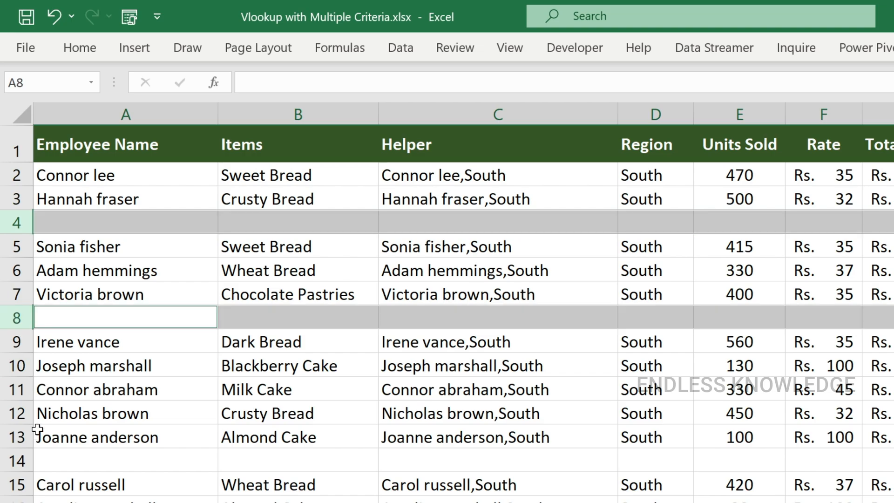
ctrl+click(17, 460)
ctrl+click(16, 502)
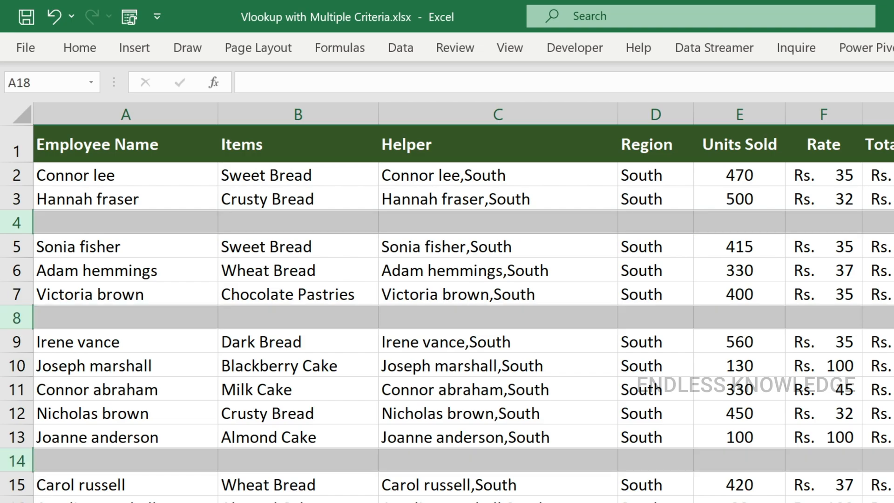
click(125, 501)
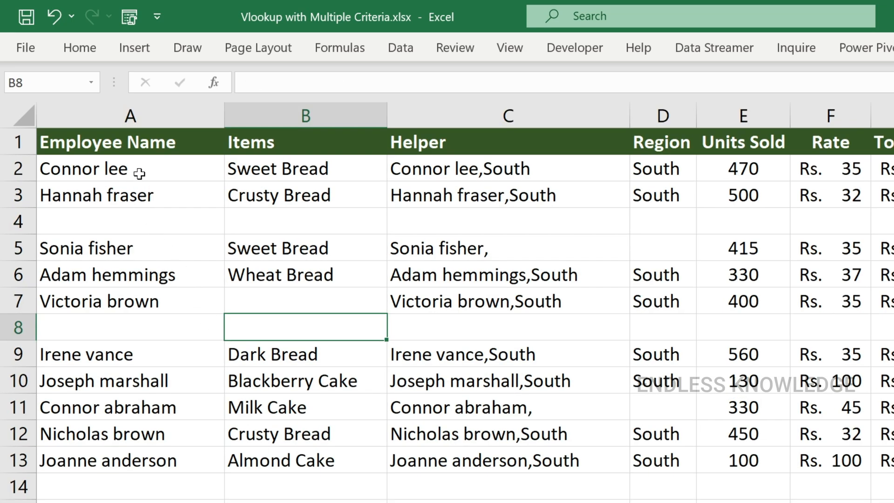
- In the data with scattered gaps, highlight empty rows 4, 8 and 14 together with empty cells B7, D5 and D11
drag(138, 150, 885, 502)
click(17, 217)
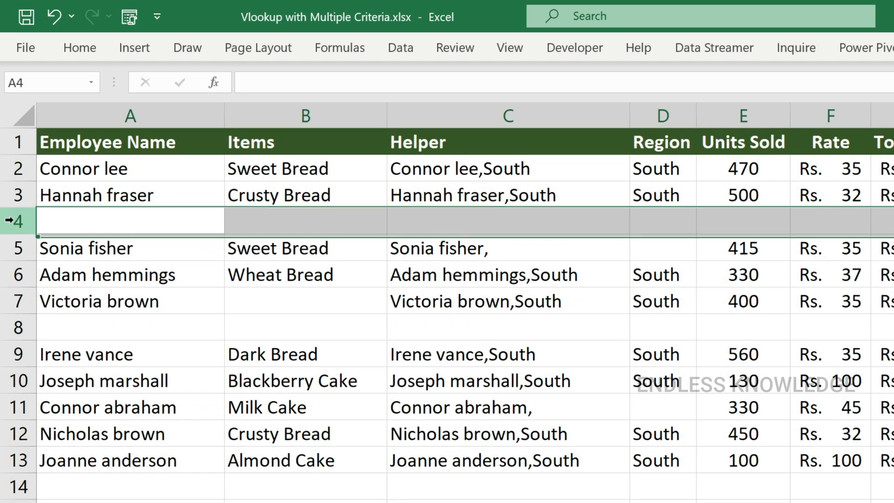
ctrl+click(16, 325)
ctrl+click(17, 486)
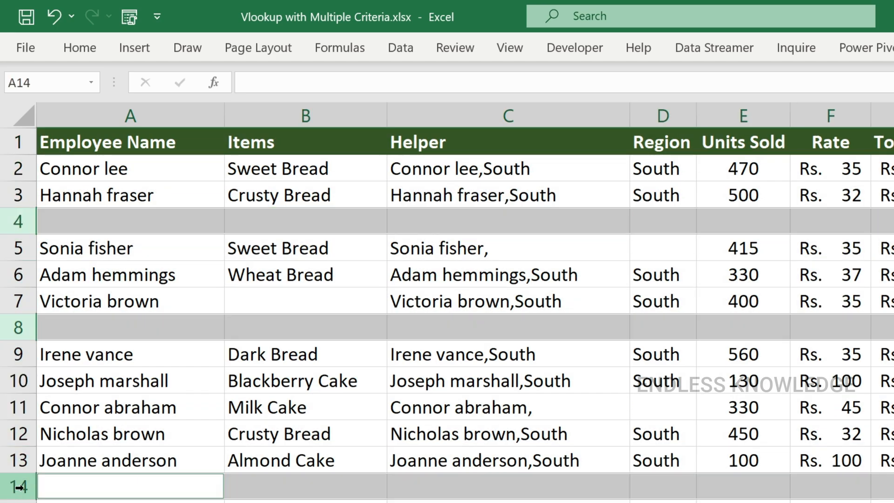
ctrl+click(331, 301)
ctrl+click(651, 253)
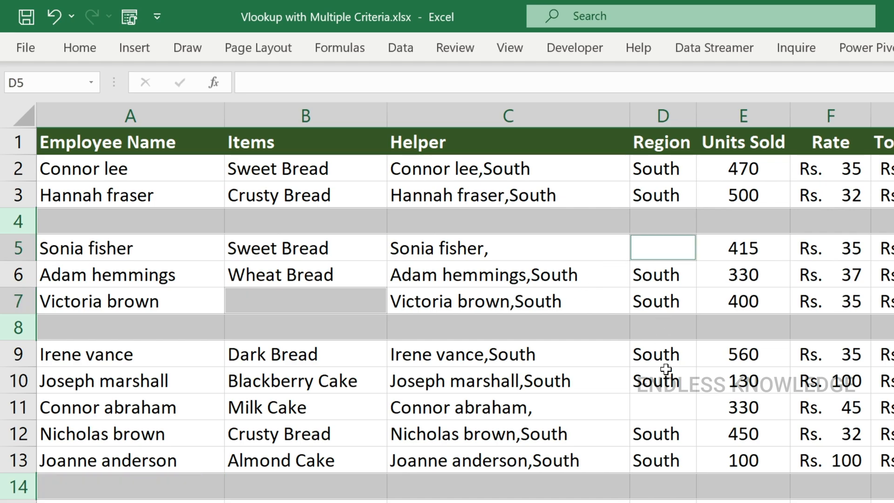
ctrl+click(664, 403)
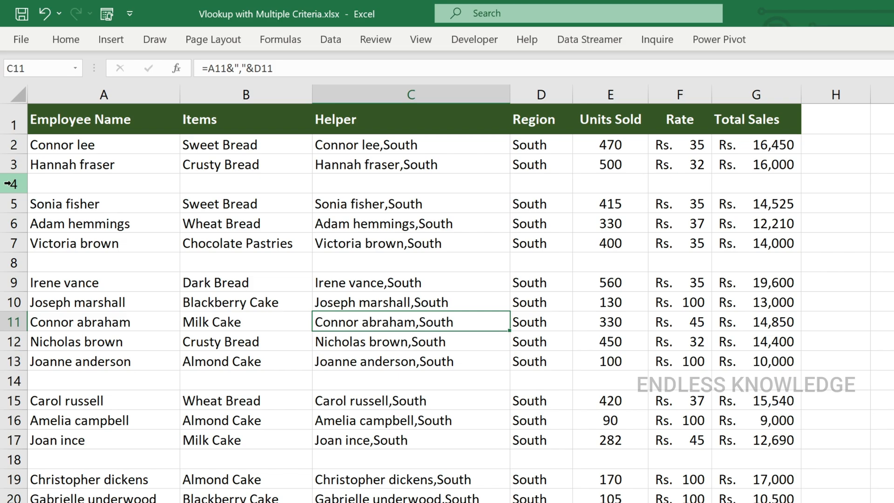
- Highlight empty rows 4, 8 and 14 in the sales data, and select columns A to F to examine the blanks
click(14, 182)
ctrl+click(15, 261)
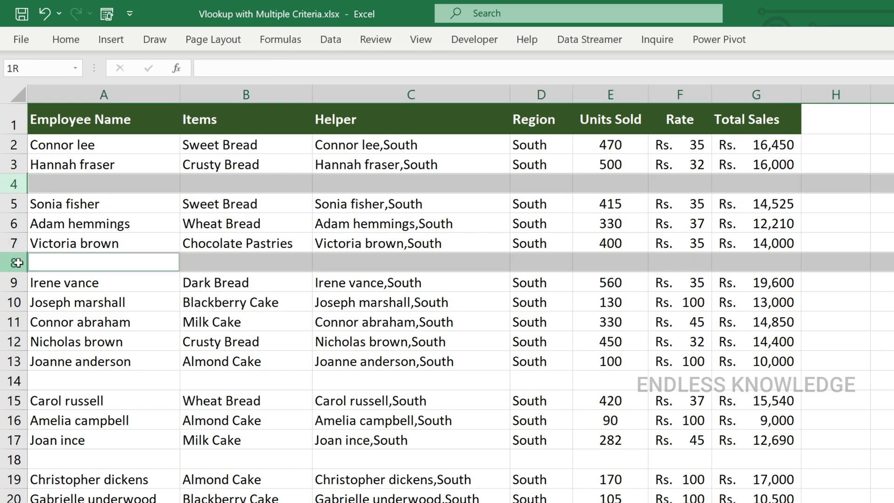
ctrl+click(15, 380)
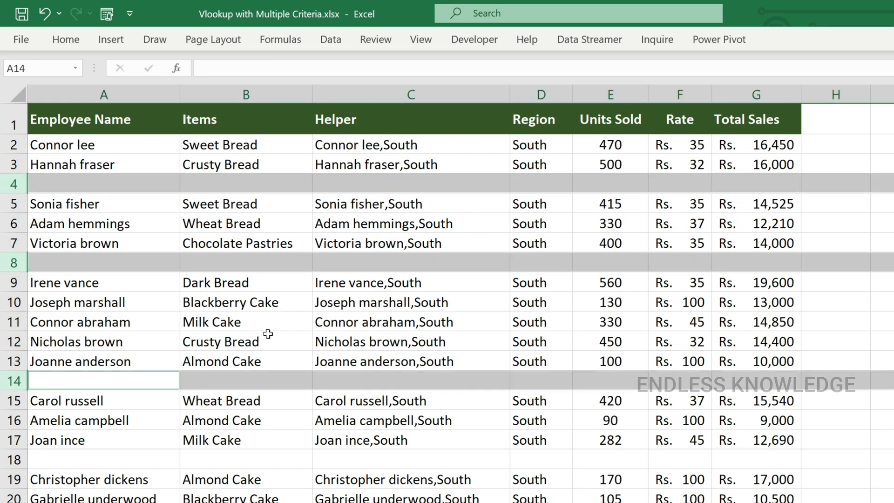
click(465, 328)
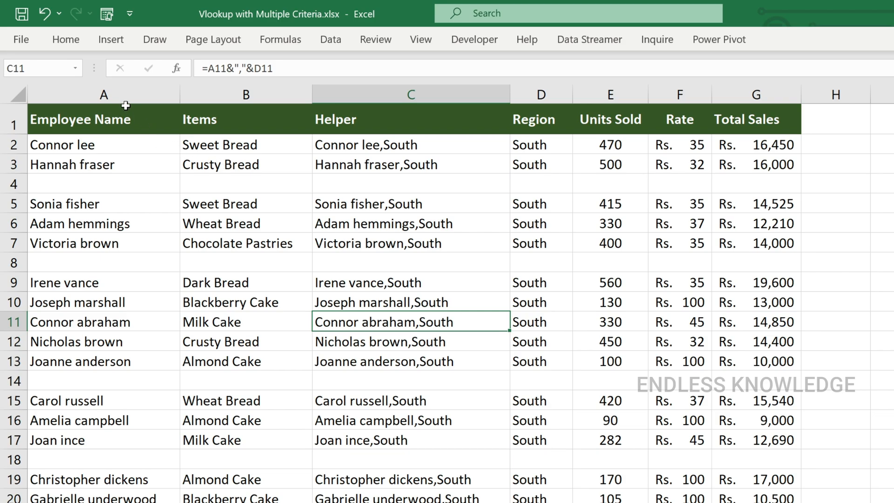
drag(124, 100, 673, 111)
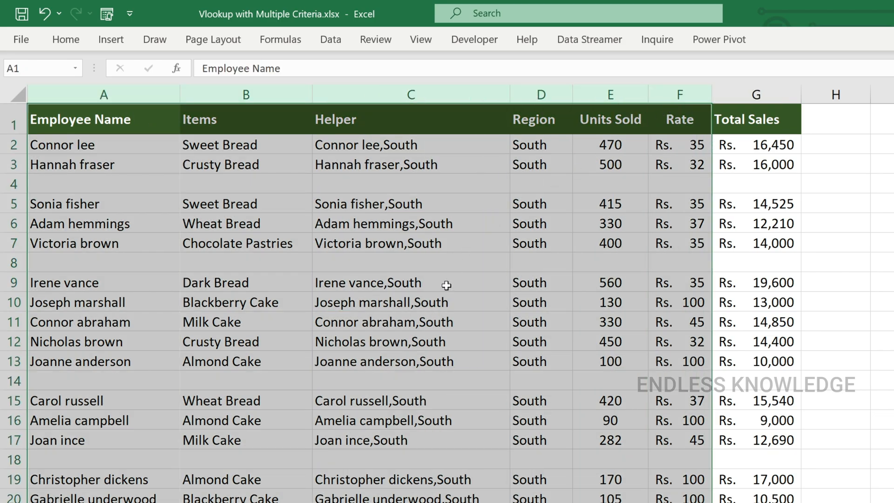
click(433, 321)
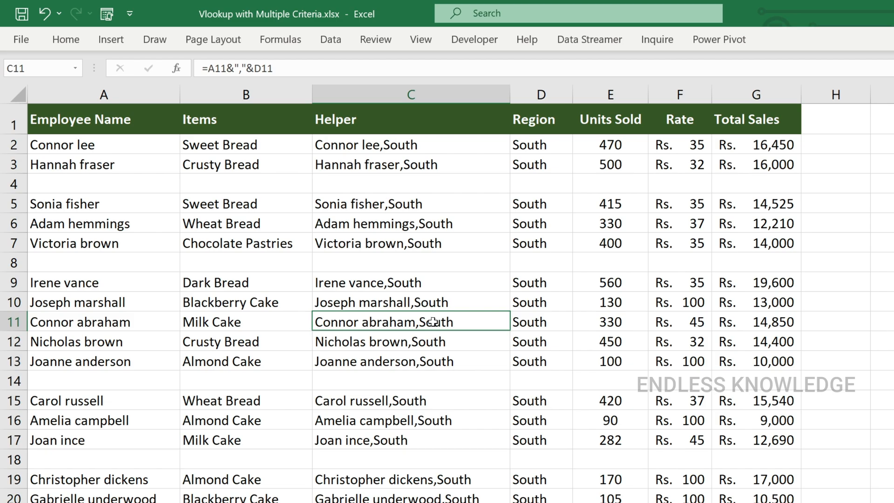
- Select all blank cells in the sales data with Go To Special and delete their sheet rows
key(F5)
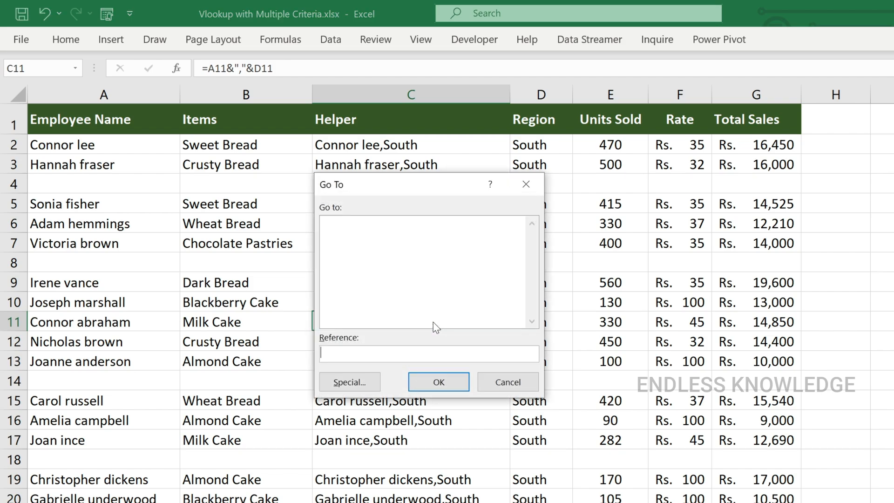
click(376, 378)
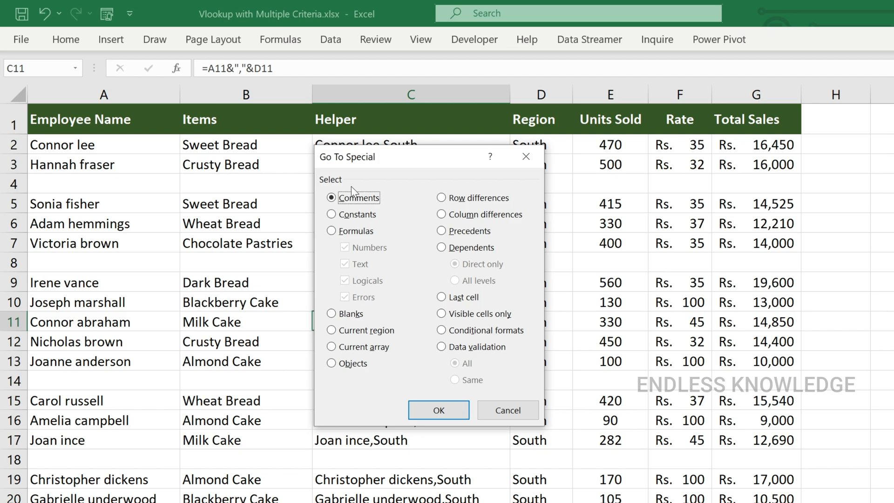
click(351, 315)
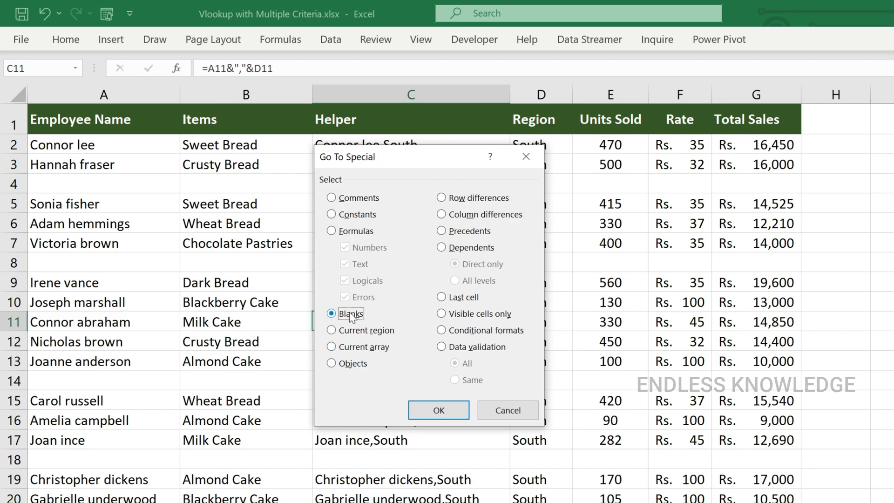
click(439, 410)
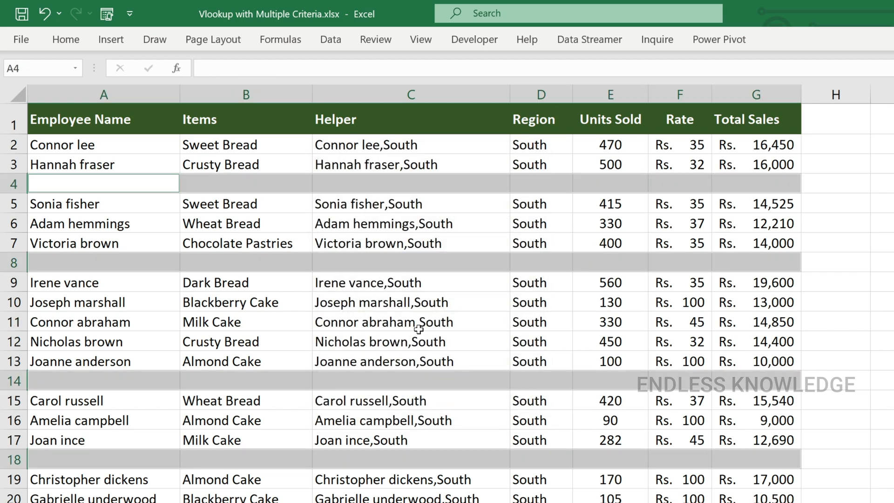
click(69, 46)
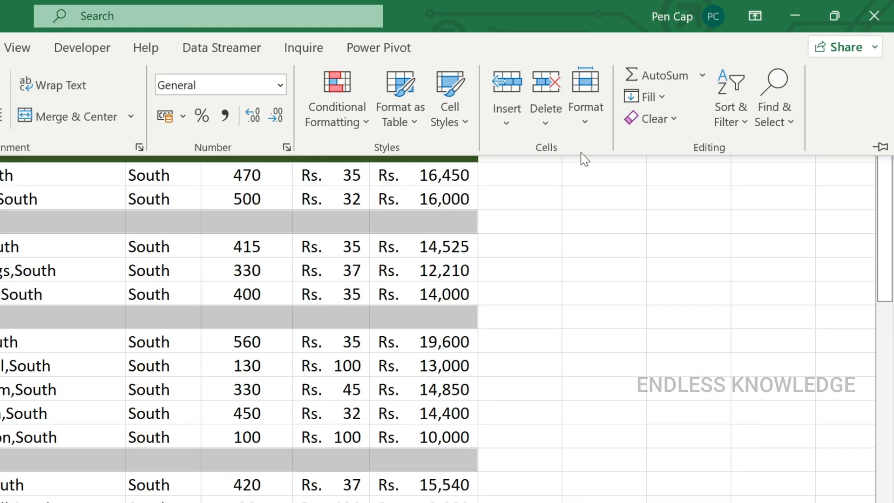
click(559, 129)
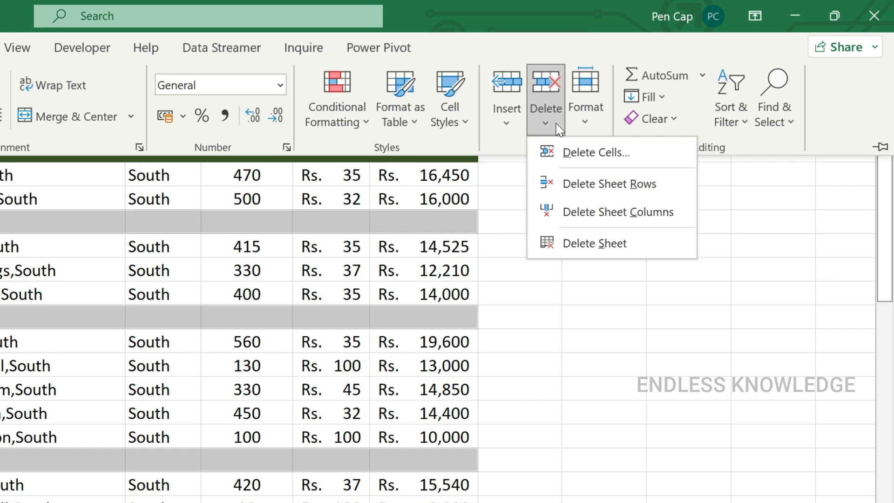
click(594, 179)
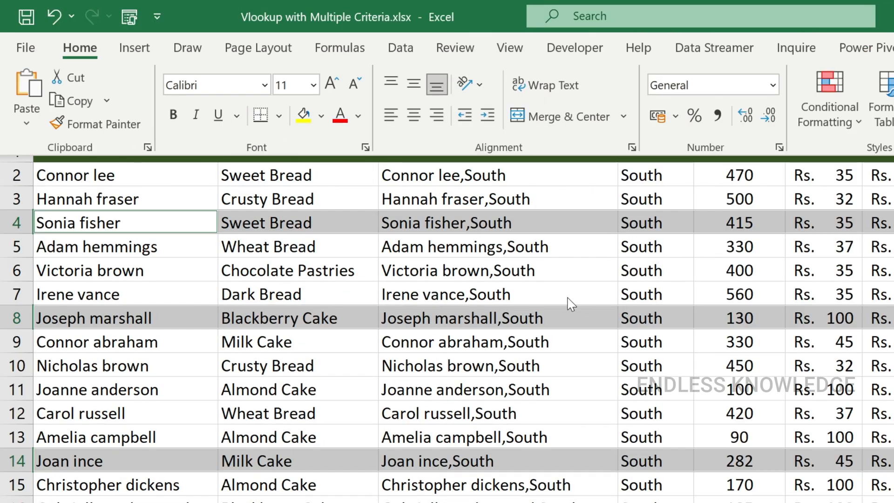
click(598, 345)
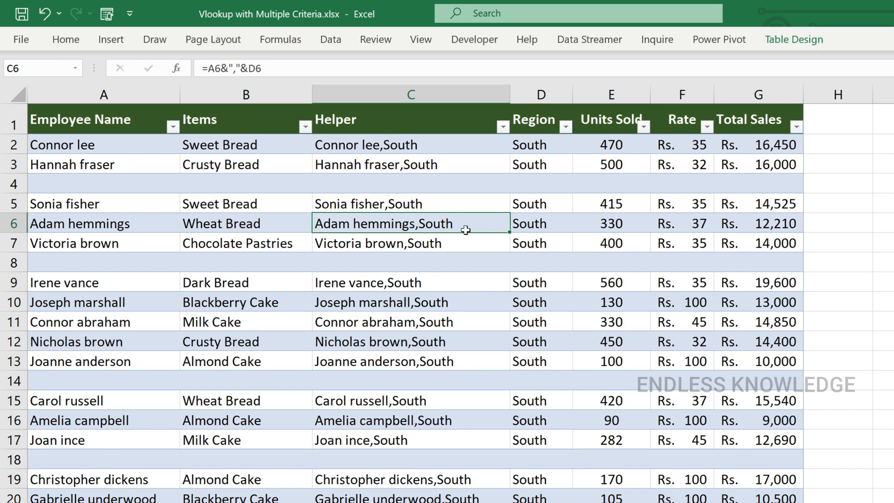
- Filter the table's Employee Name column to show only the (Blanks) entries
click(172, 128)
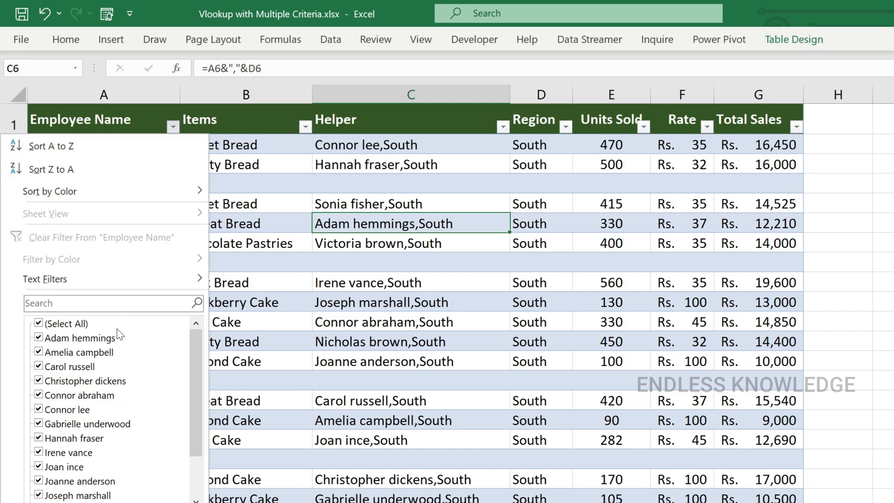
scroll(117, 329, down, 2)
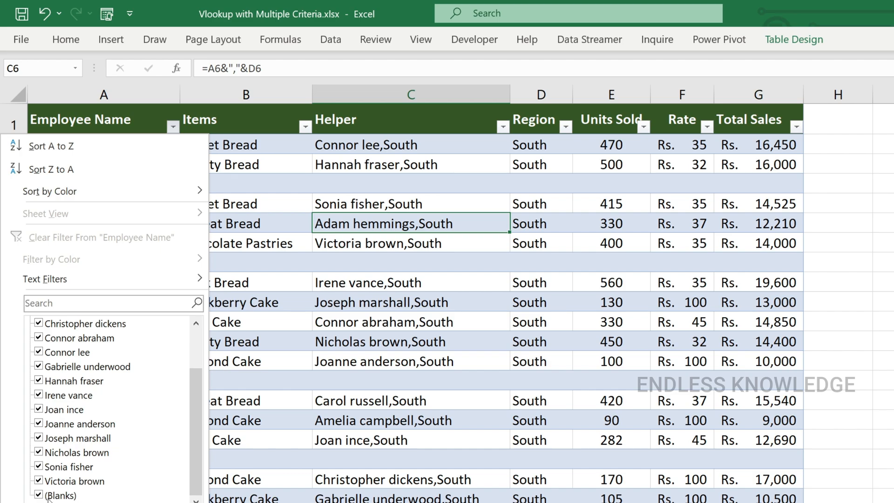
scroll(93, 444, up, 2)
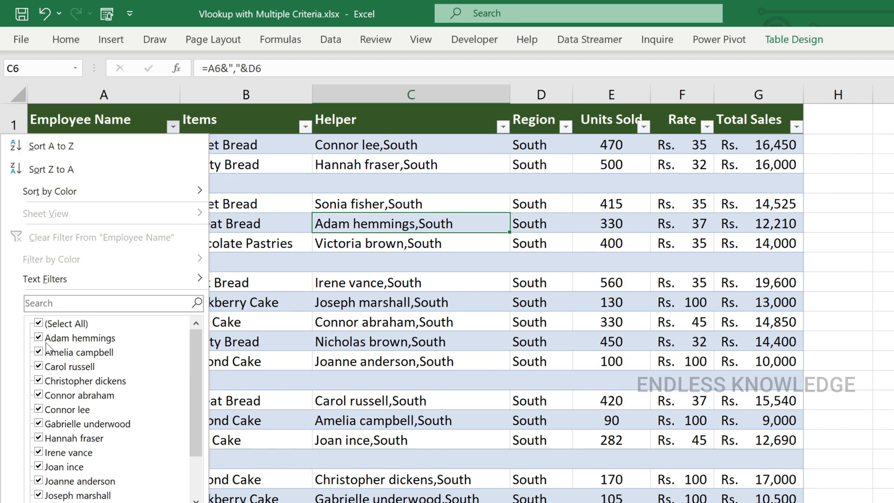
click(41, 325)
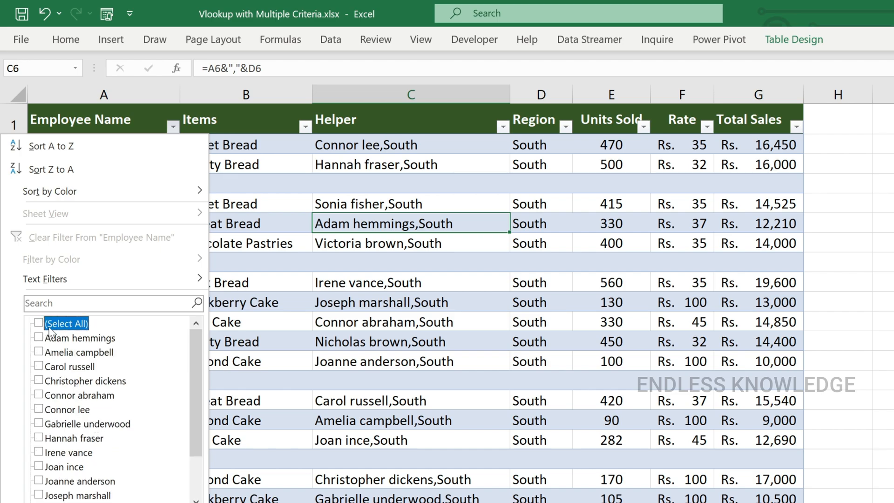
scroll(91, 348, down, 2)
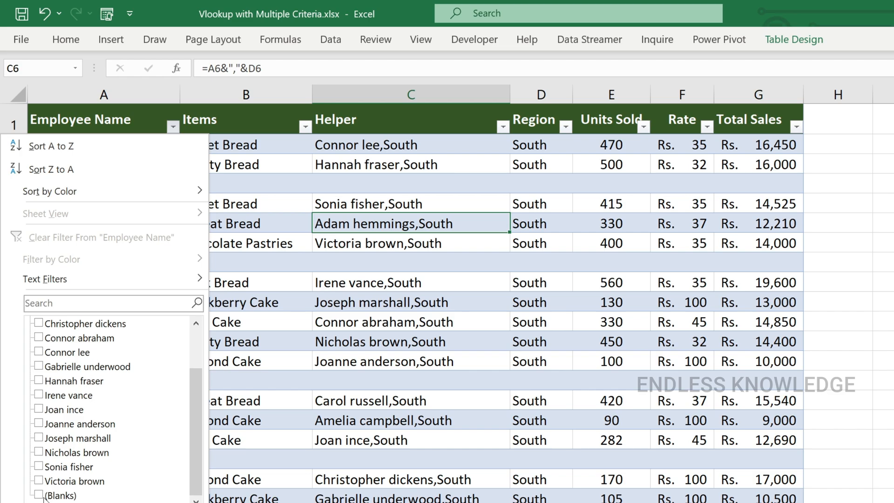
click(45, 497)
key(Return)
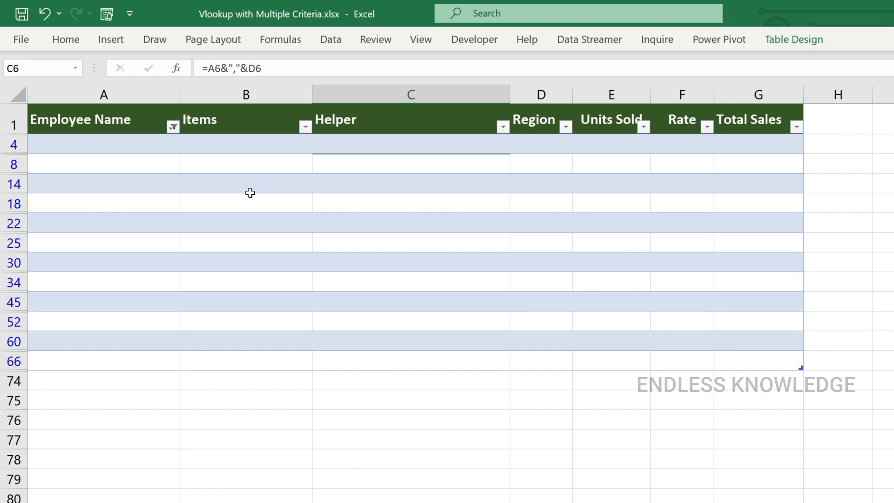
- Delete the filtered empty rows 4 to 66 and clear the filter from the Employee Name column
drag(14, 144, 8, 358)
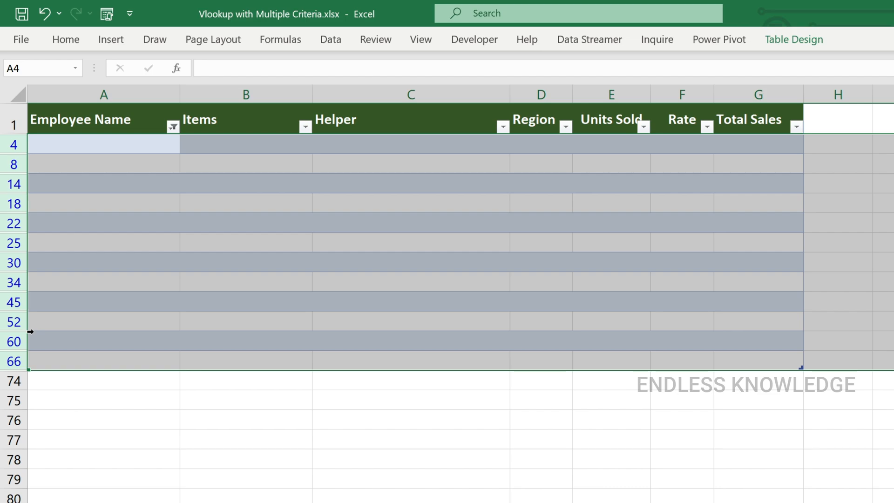
key(ctrl+minus)
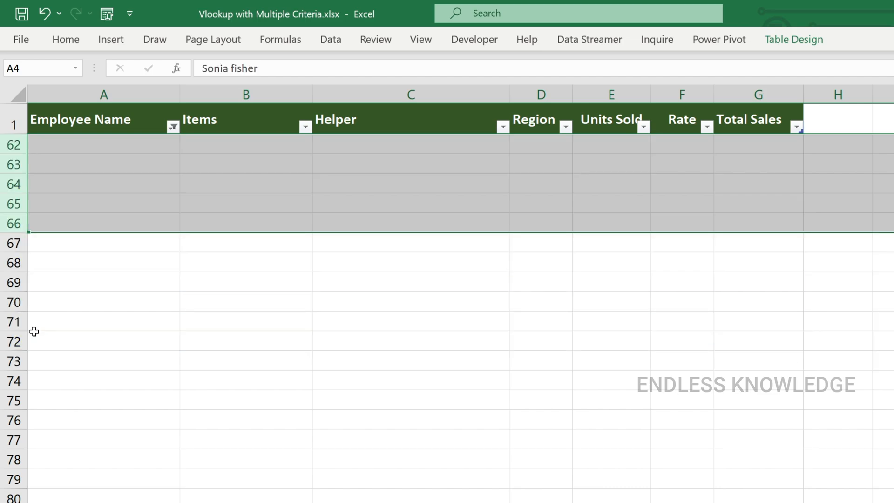
click(173, 126)
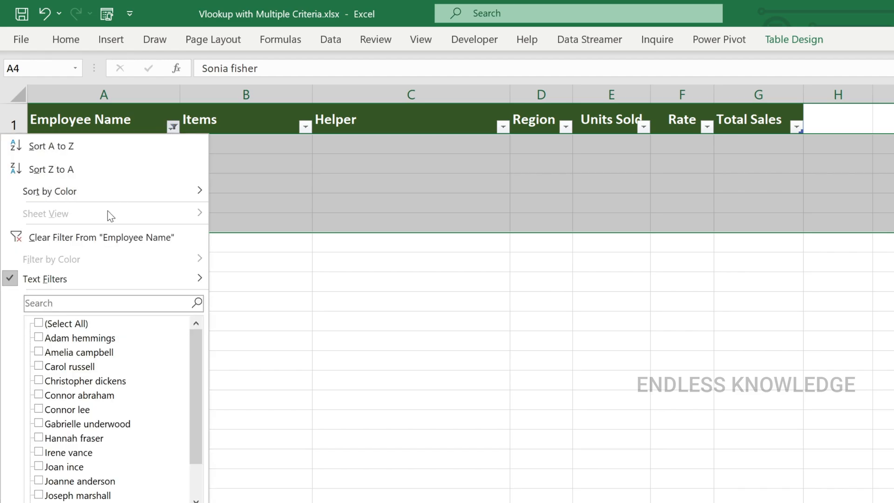
click(96, 236)
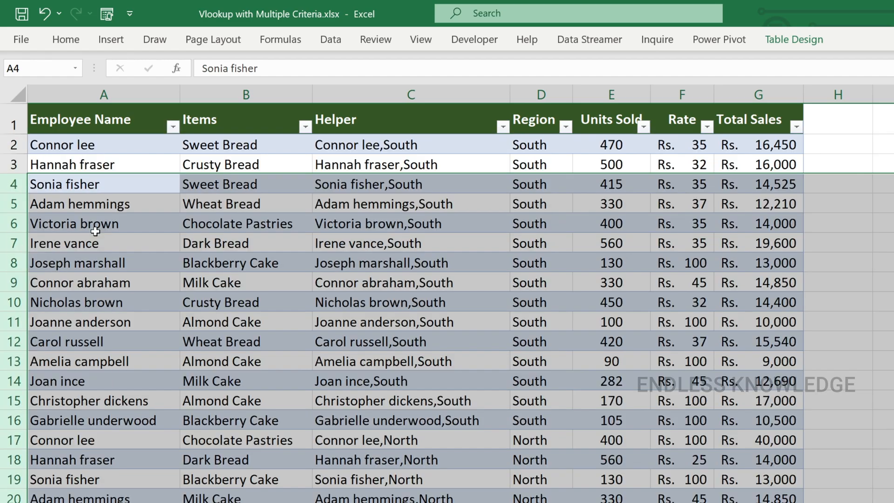
click(155, 229)
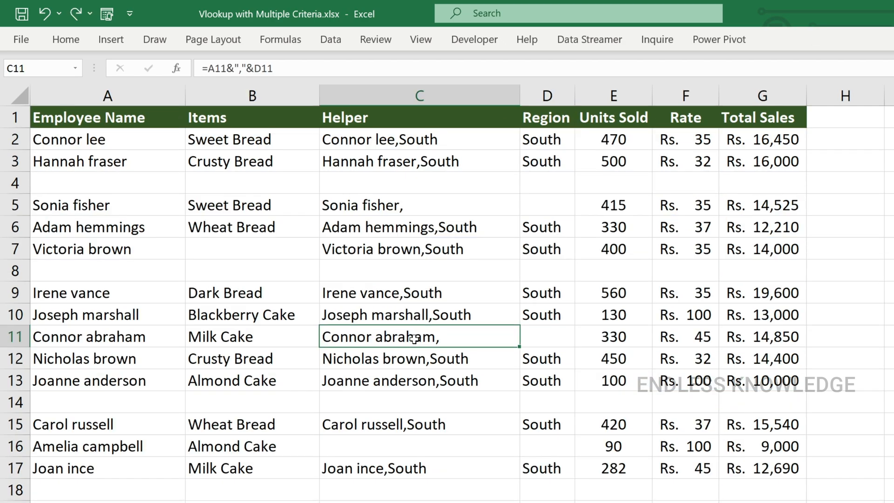
- Highlight empty rows 4, 8 and 14 along with the single empty Items cell B7
click(16, 183)
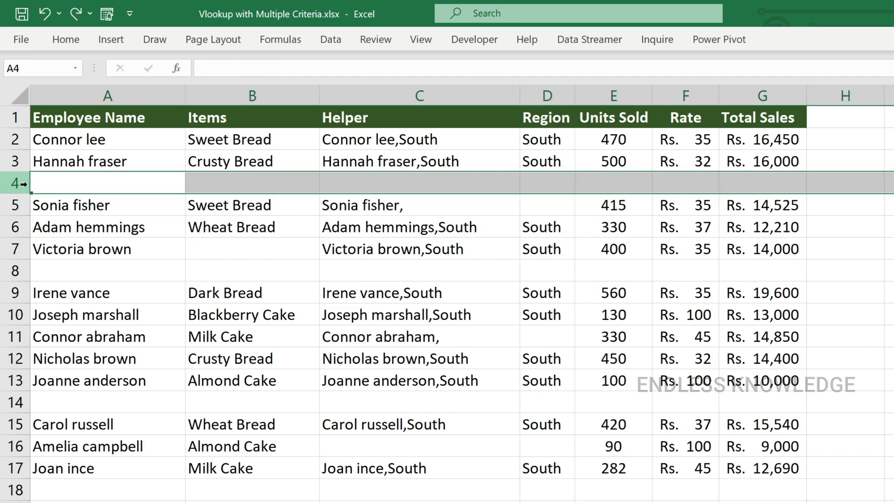
ctrl+click(15, 270)
ctrl+click(16, 401)
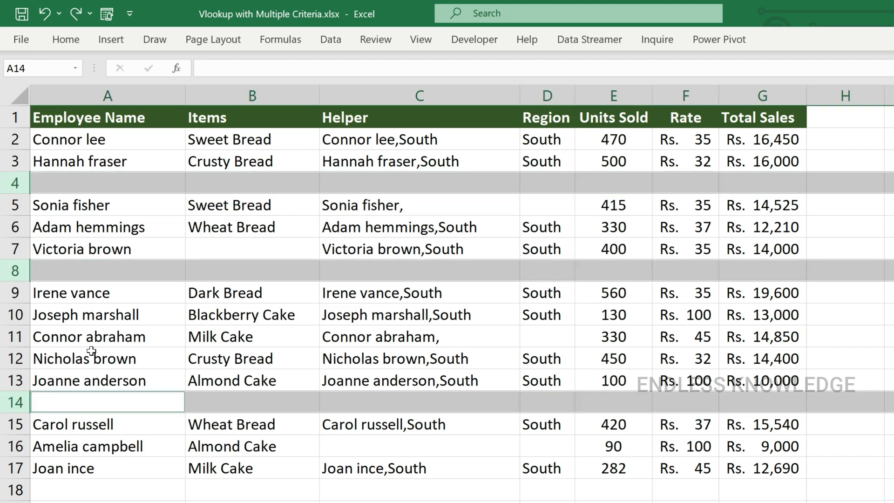
ctrl+click(255, 246)
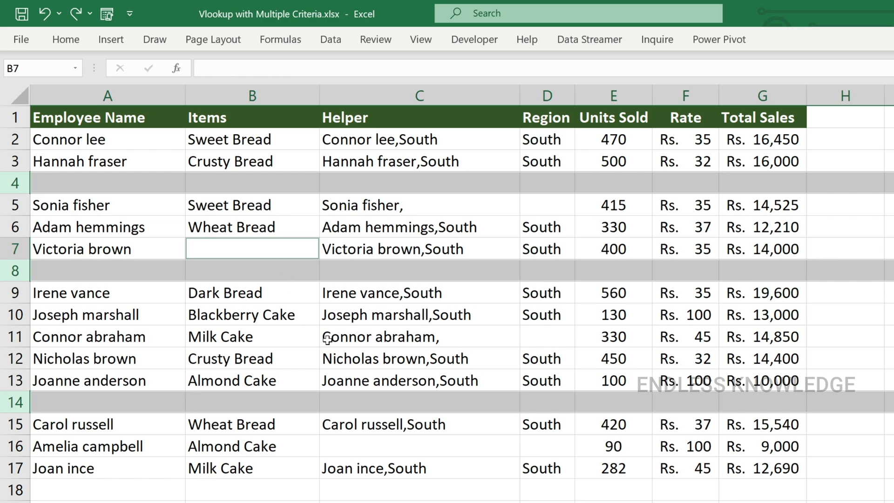
- Select all blank cells in the sales data with the Blanks option of Go To Special
click(342, 332)
key(ctrl+g)
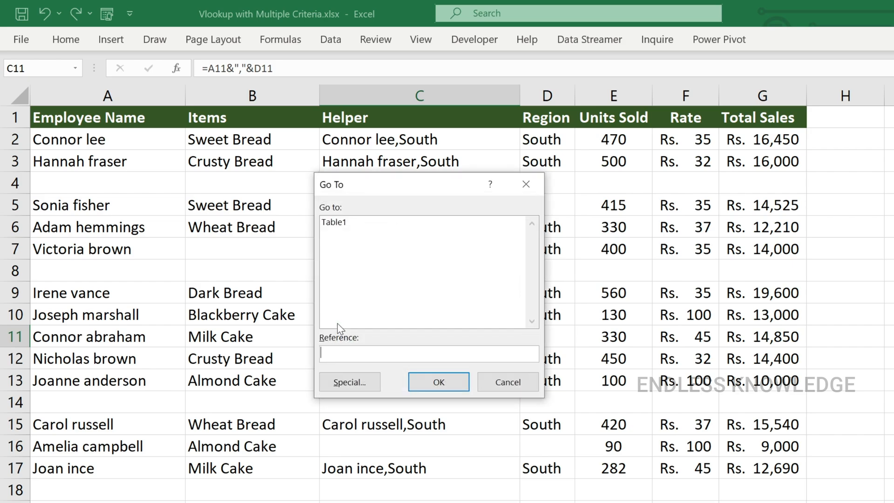
click(349, 380)
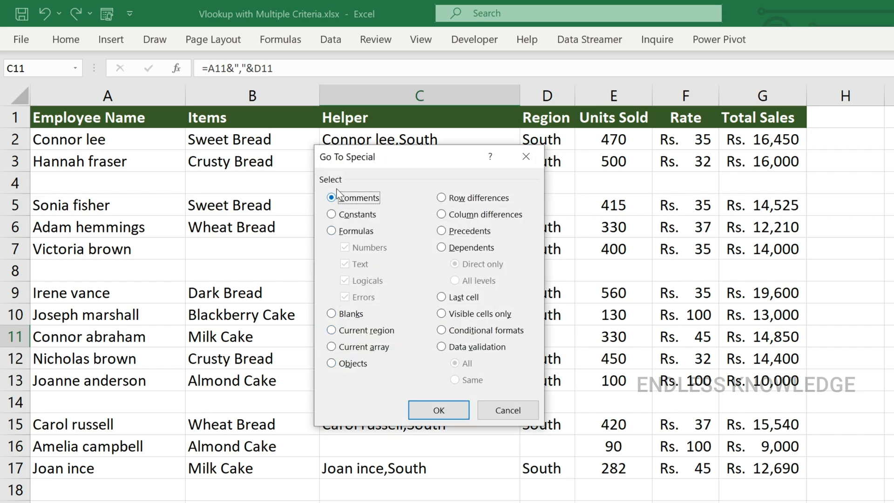
click(353, 314)
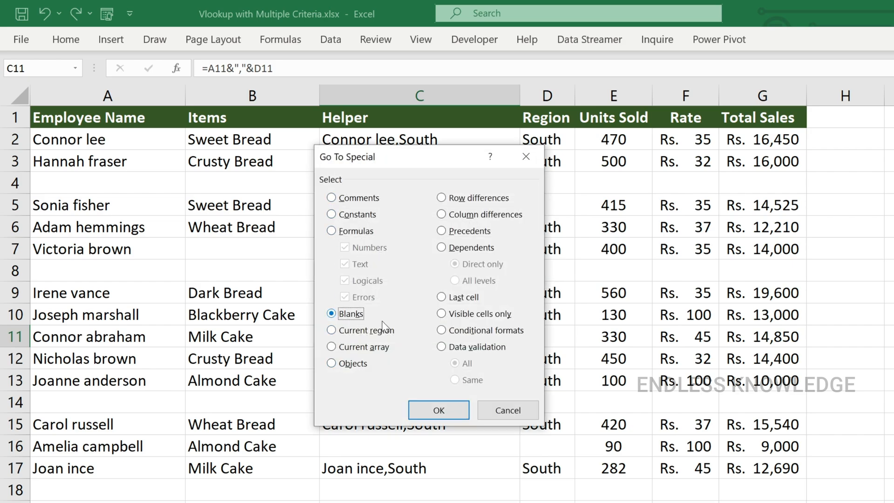
click(439, 410)
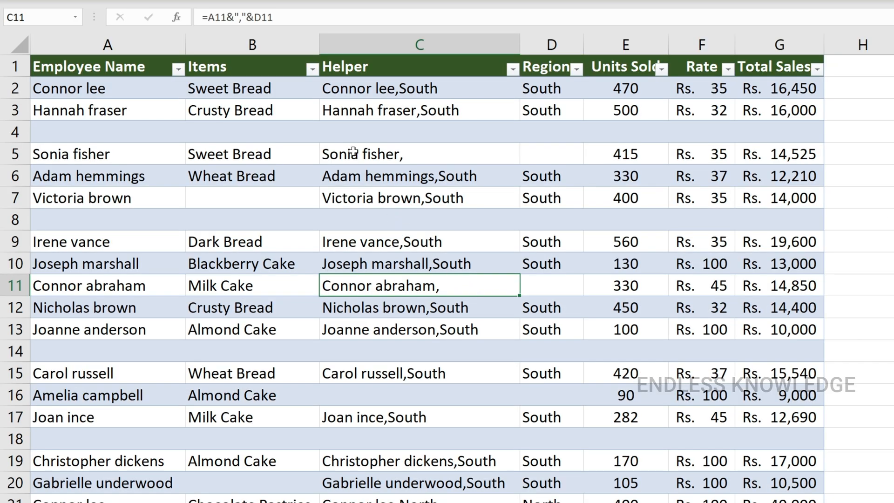
- Add a new table column in H next to Total Sales with the header Helper
click(313, 71)
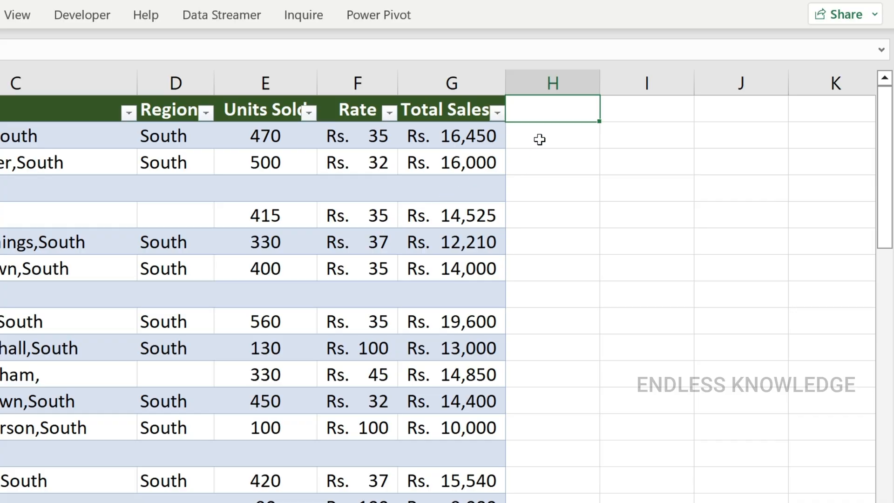
text(Helper)
key(Return)
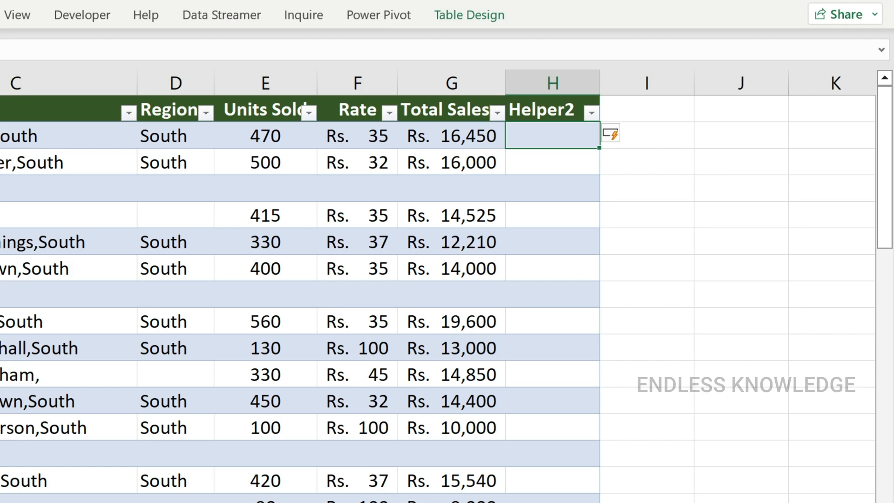
- Fill the new helper column with a COUNTA formula counting each row's non-empty cells up to Total Sales, and check its results
drag(0, 136, 454, 140)
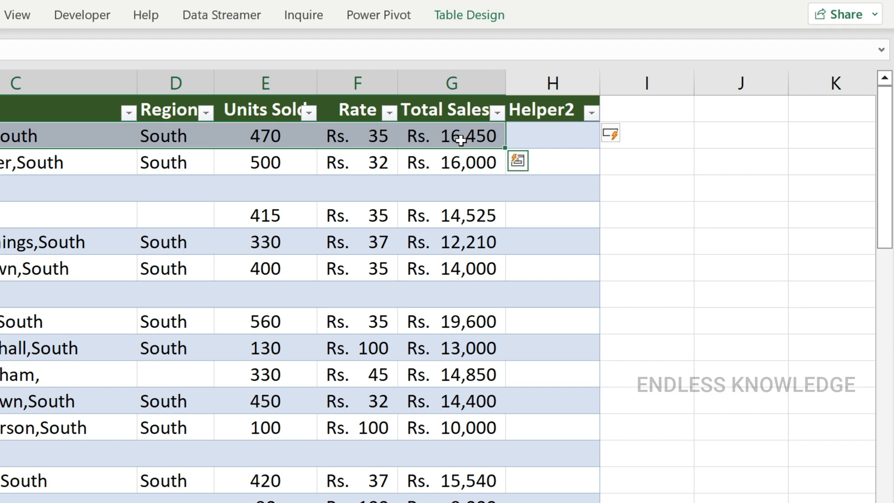
click(568, 134)
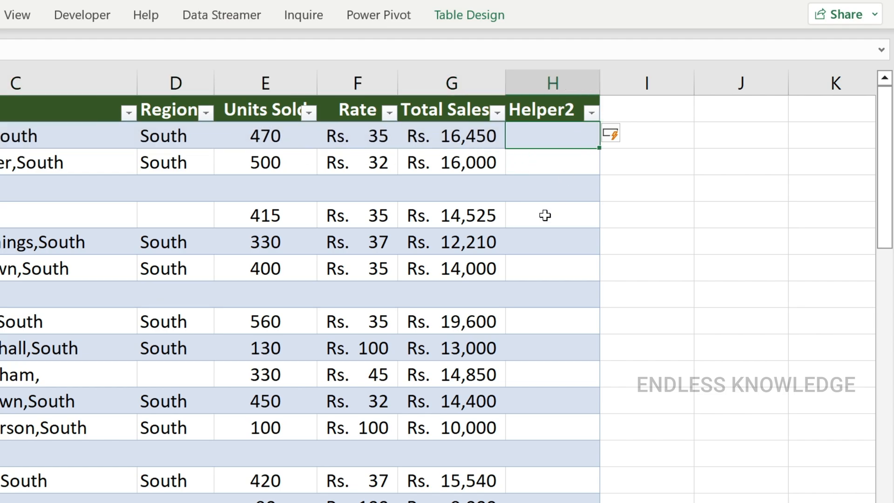
text(=counta)
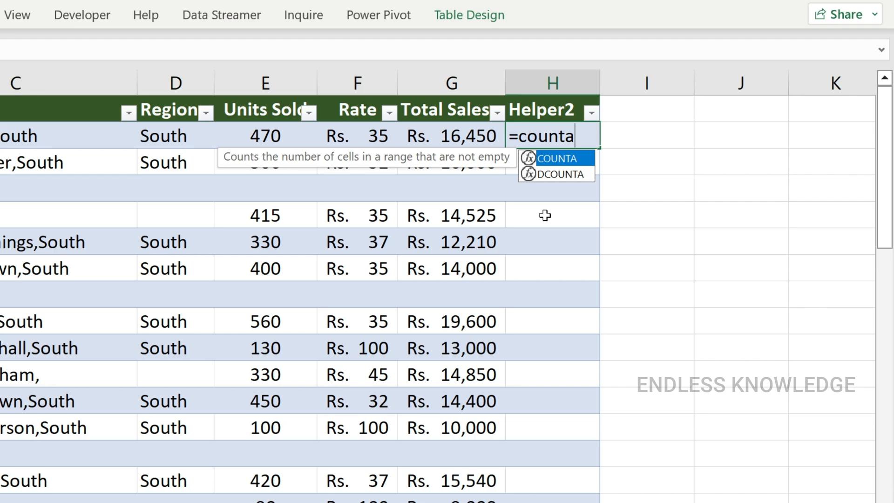
key(Tab)
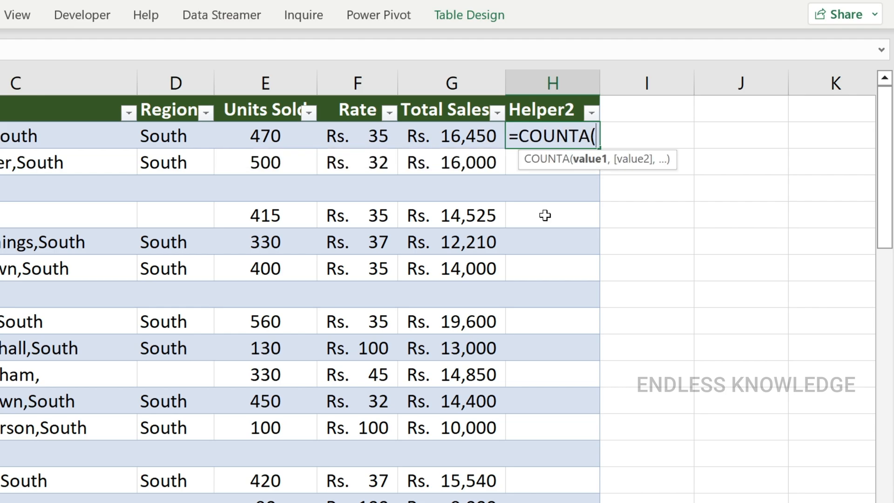
drag(5, 135, 471, 138)
key(Return)
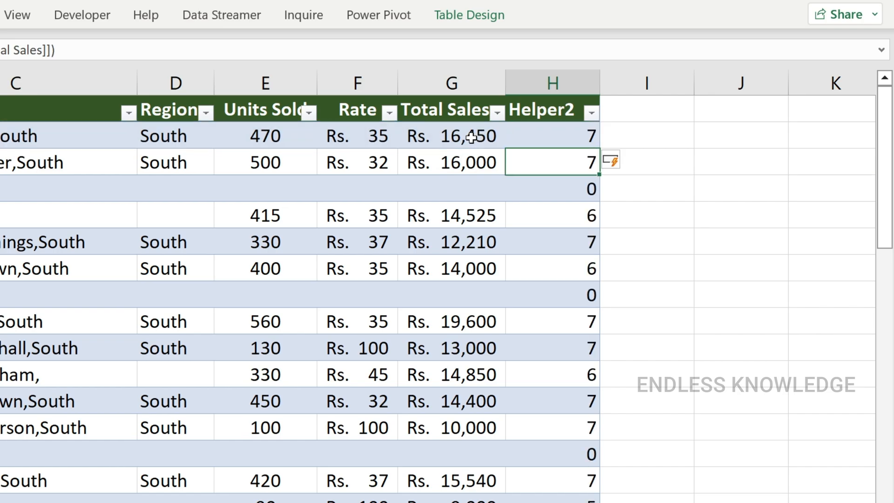
key(Up)
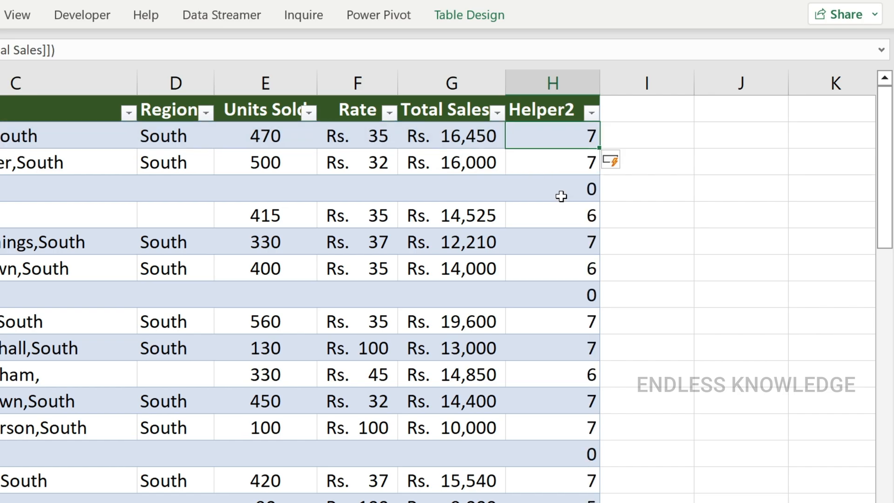
click(563, 162)
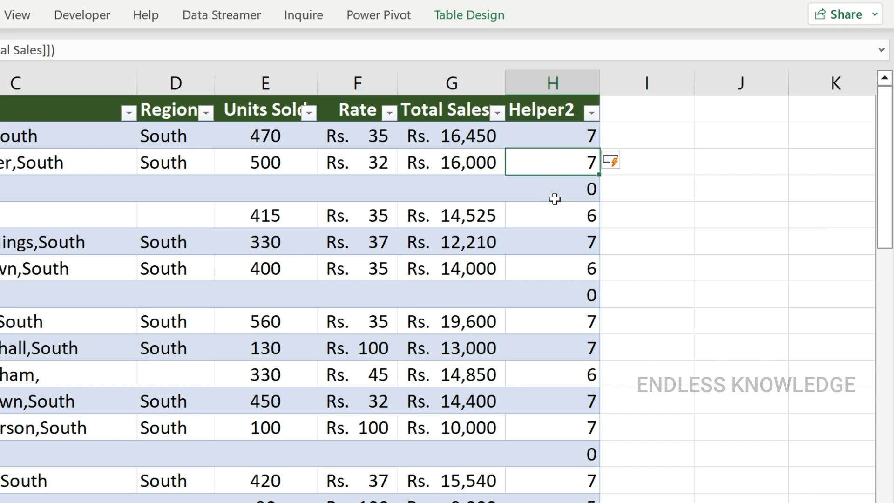
click(550, 217)
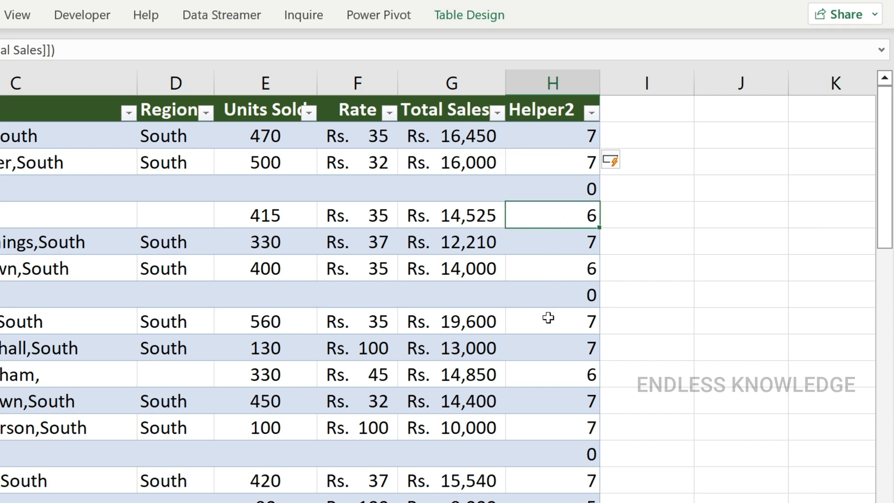
click(558, 195)
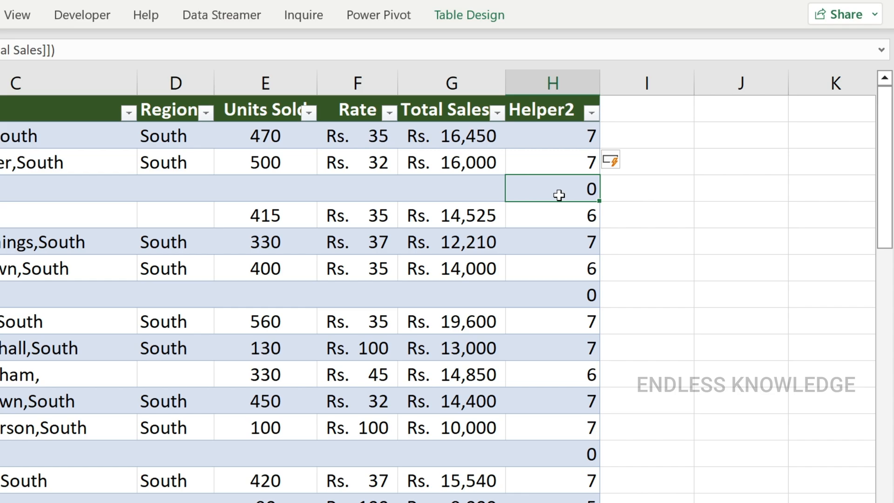
- Filter the Helper2 column to show only the rows with a count of 0
click(570, 111)
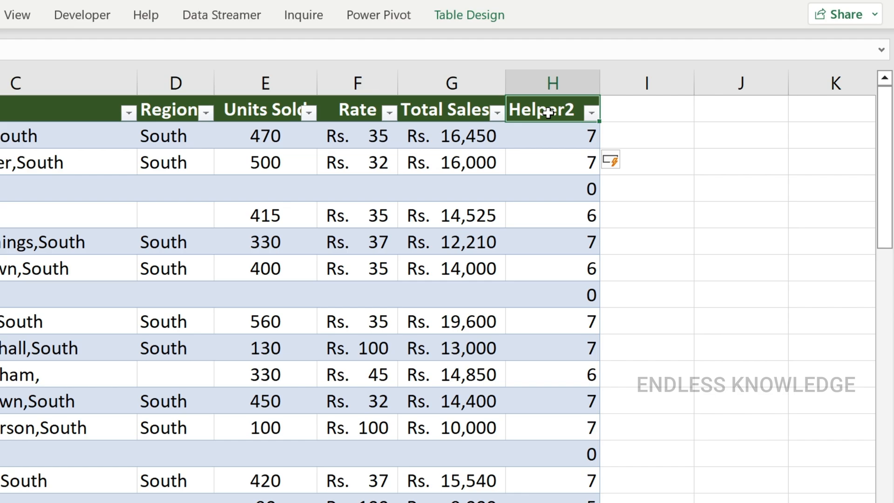
key(ctrl+shift+l)
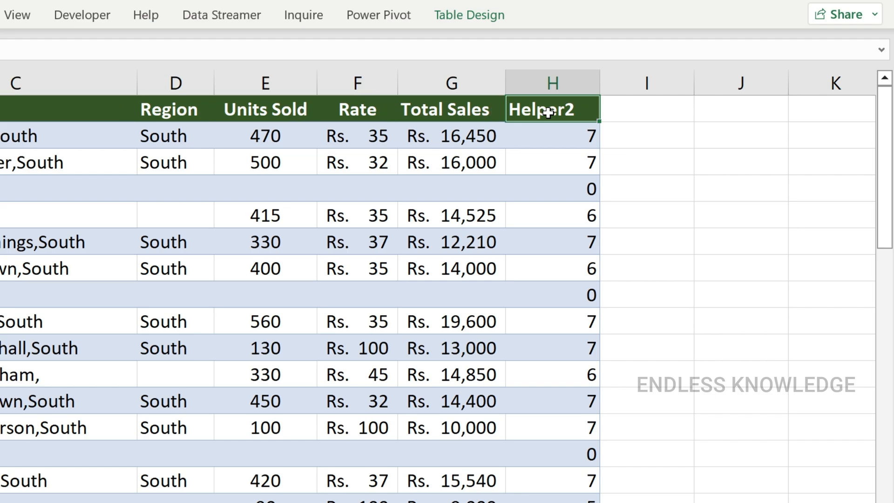
key(ctrl+shift+l)
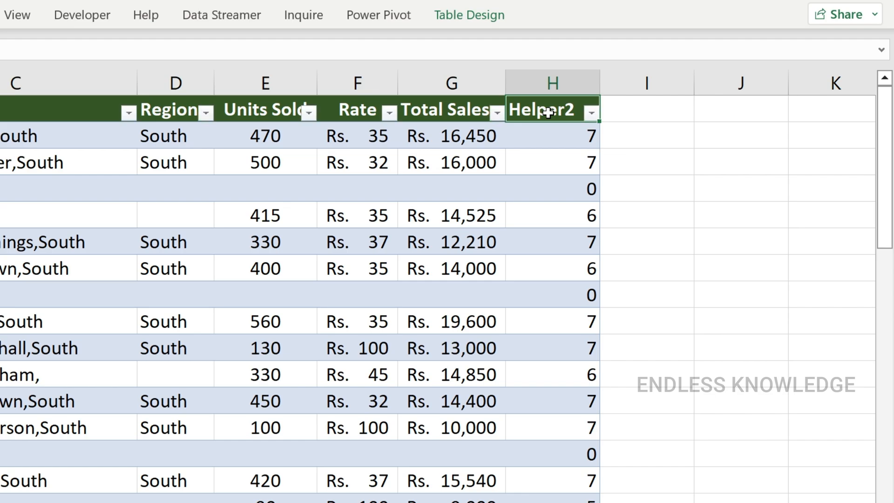
click(591, 113)
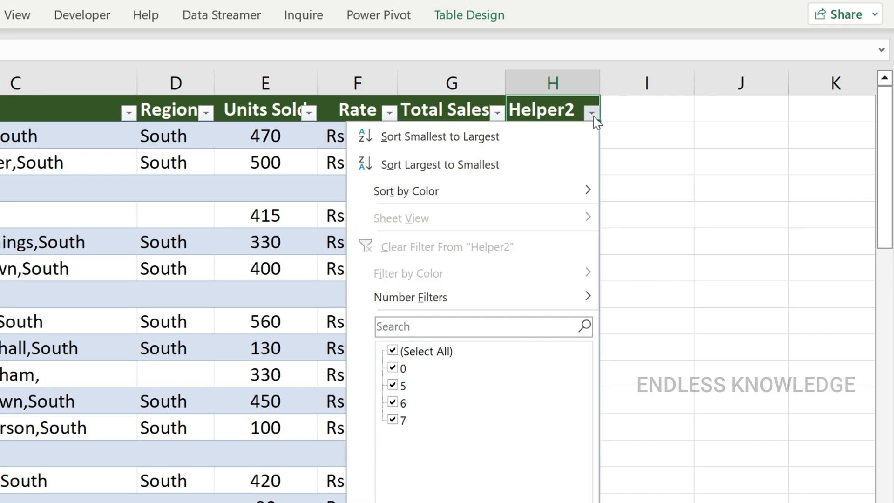
click(396, 354)
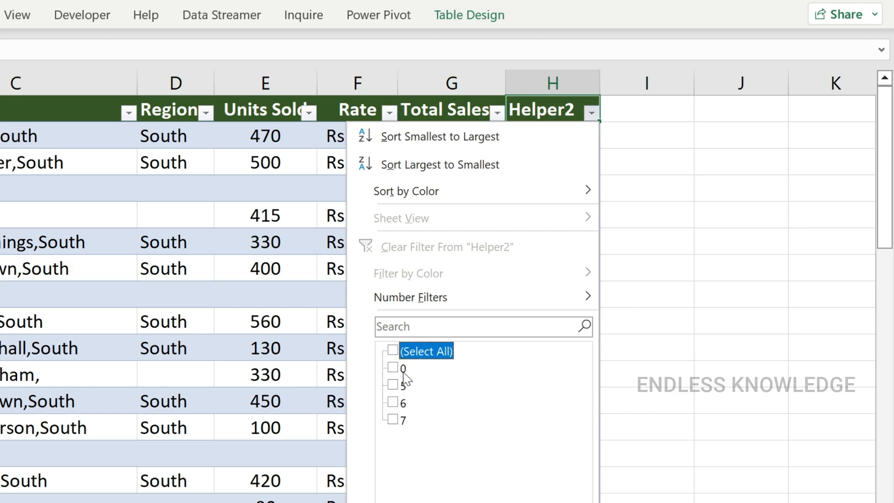
click(393, 370)
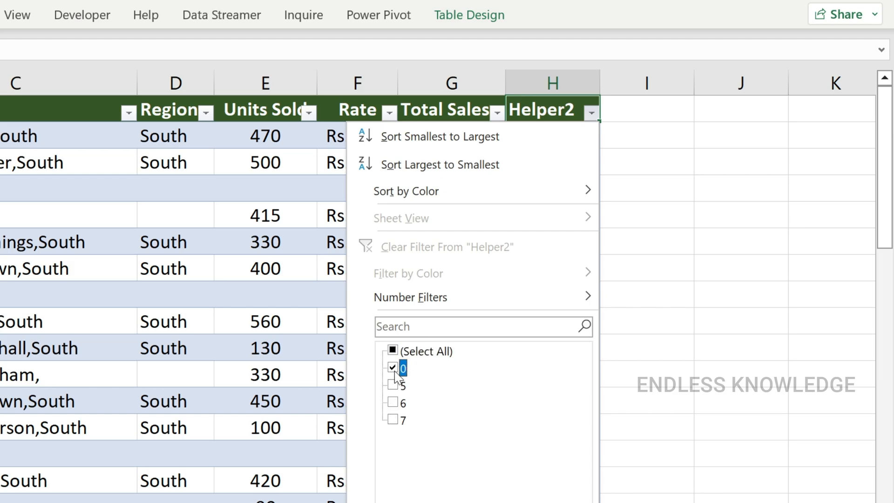
click(496, 502)
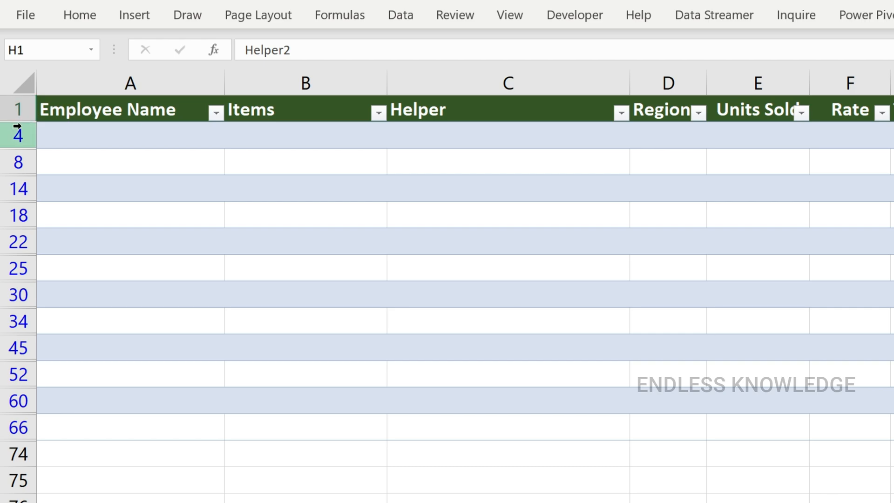
- Delete the filtered empty rows 4 to 66 and clear the filter from the Helper2 column
drag(17, 132, 29, 424)
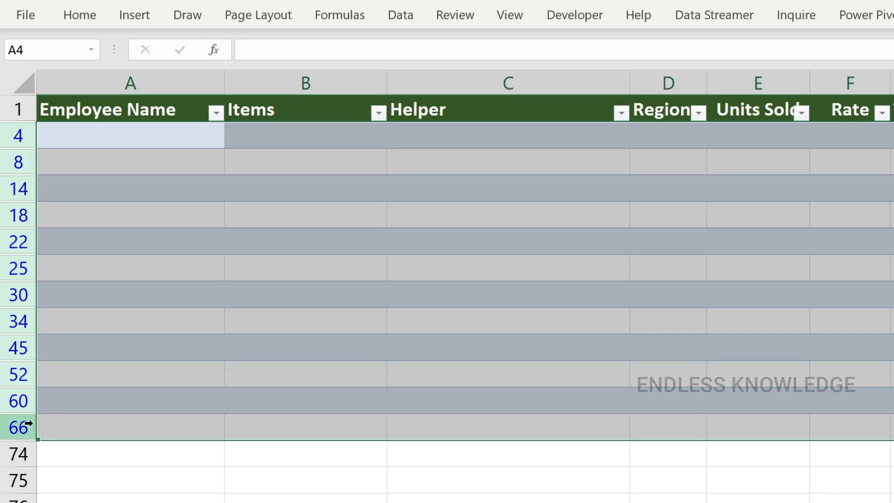
key(ctrl+minus)
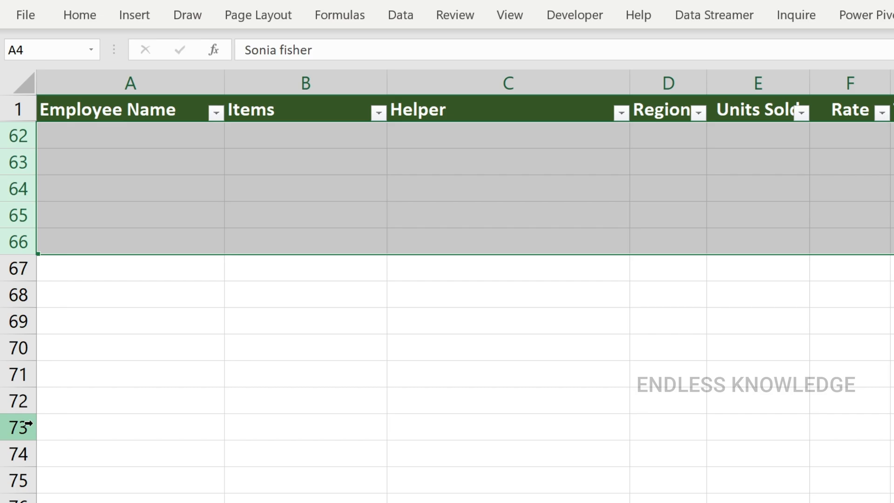
click(592, 115)
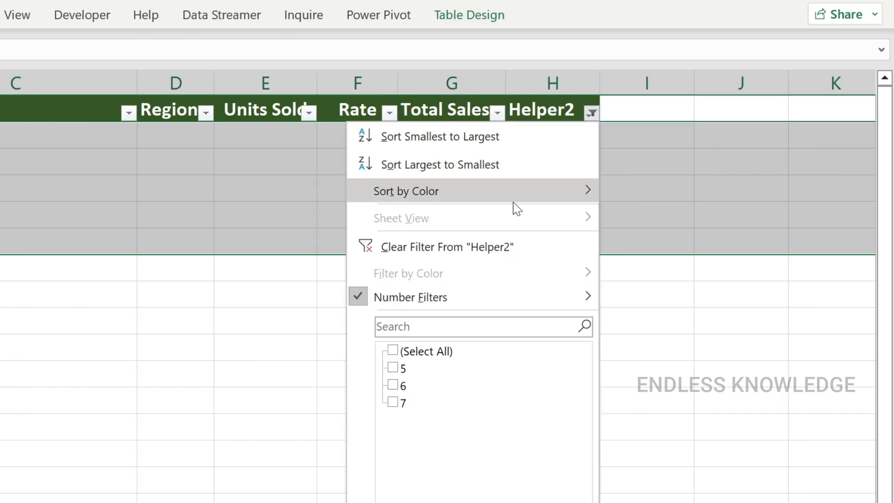
click(487, 247)
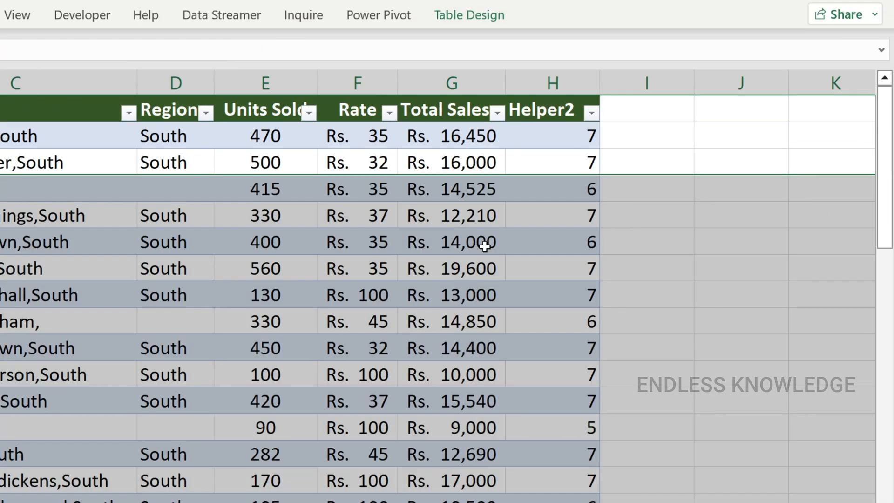
- Delete the Helper2 column H from the sheet
click(528, 146)
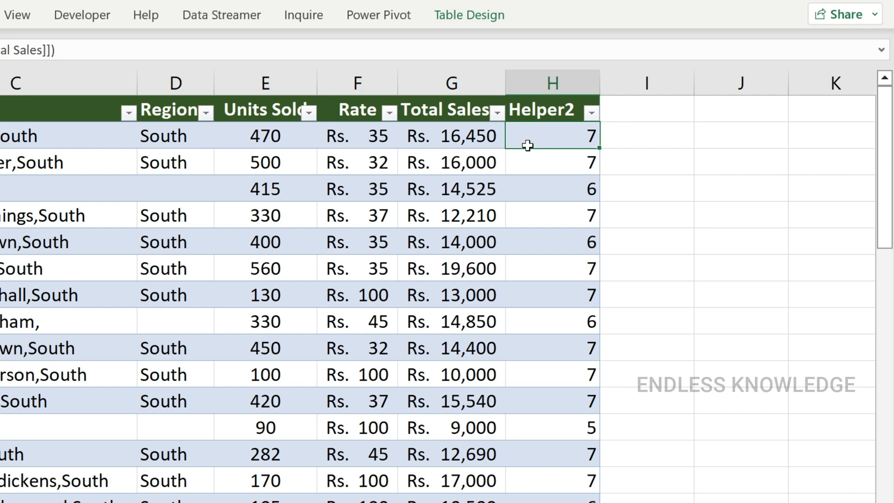
click(542, 85)
click(551, 113)
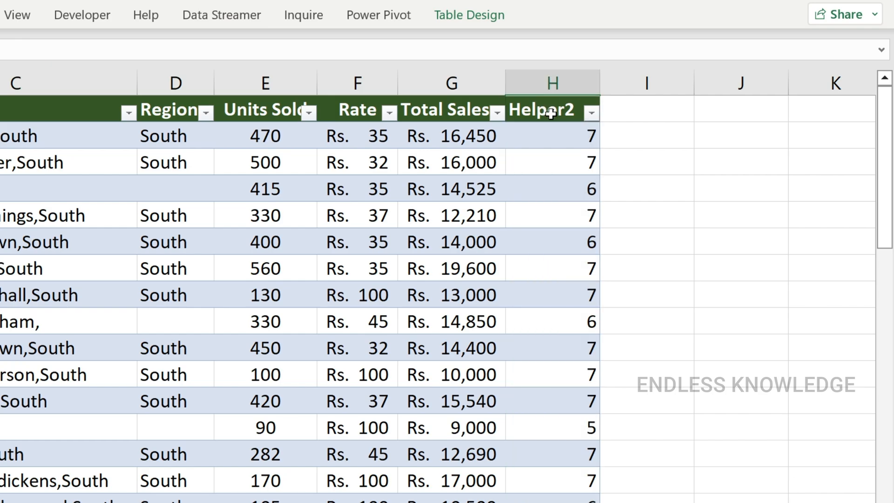
click(557, 81)
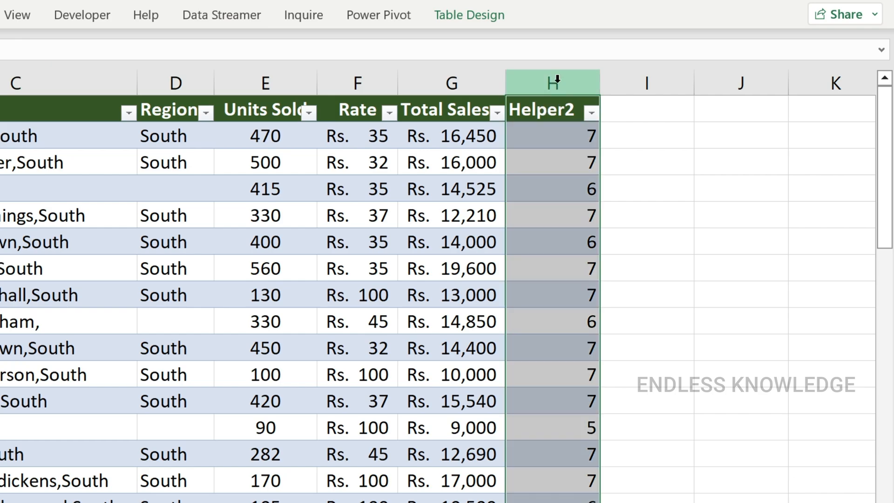
key(ctrl+minus)
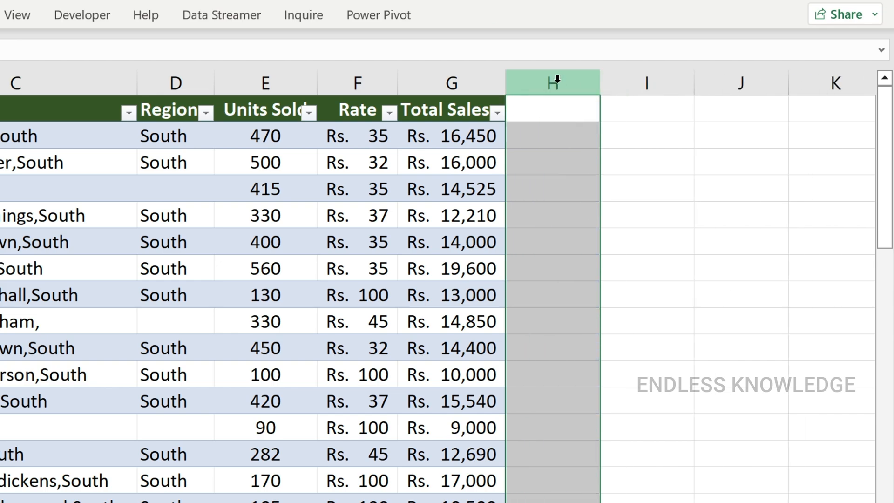
click(532, 194)
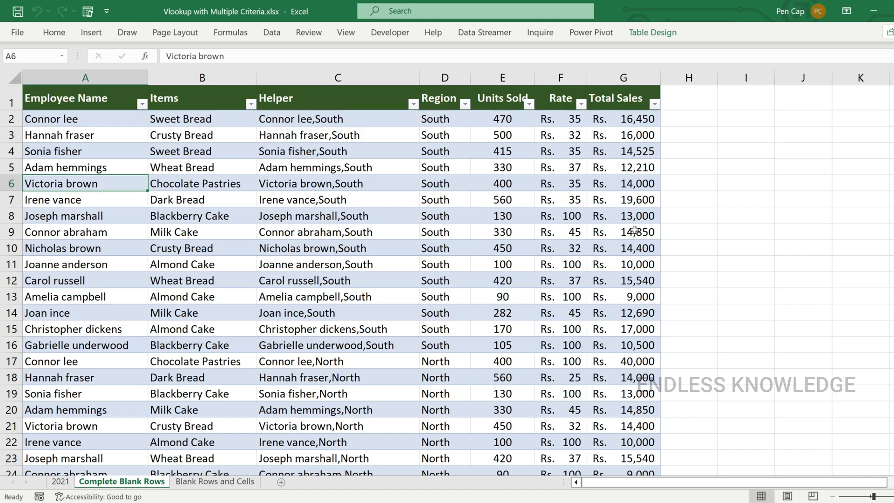